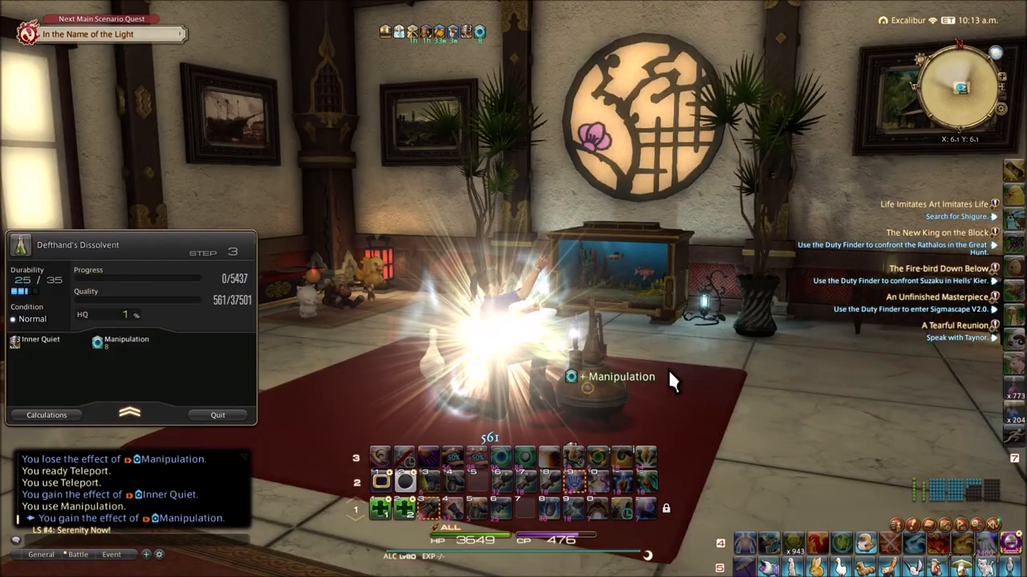
Apply Waste Not and begin raising the Defthand's Dissolvent quality with a touch action.
key(4)
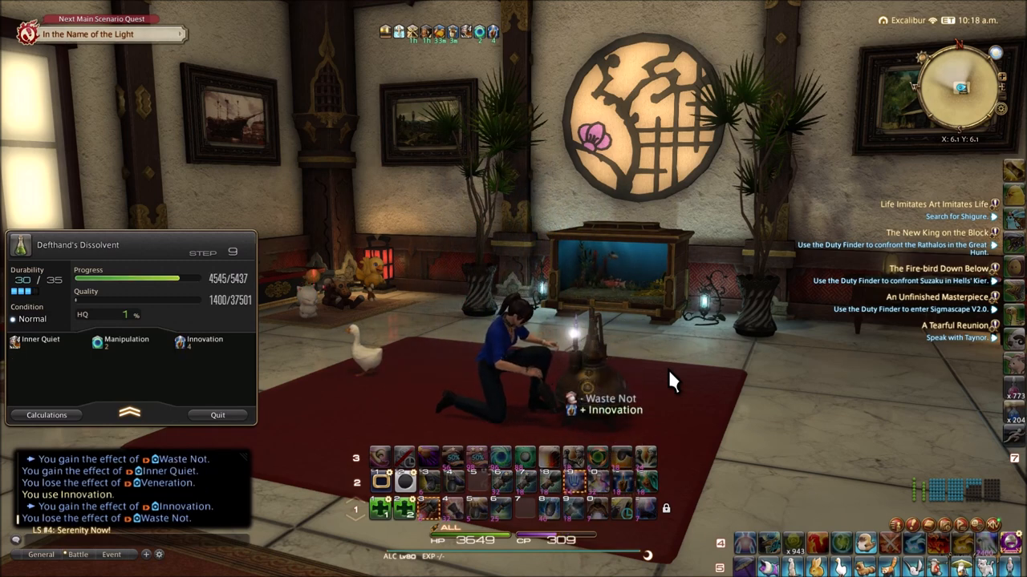
key(2)
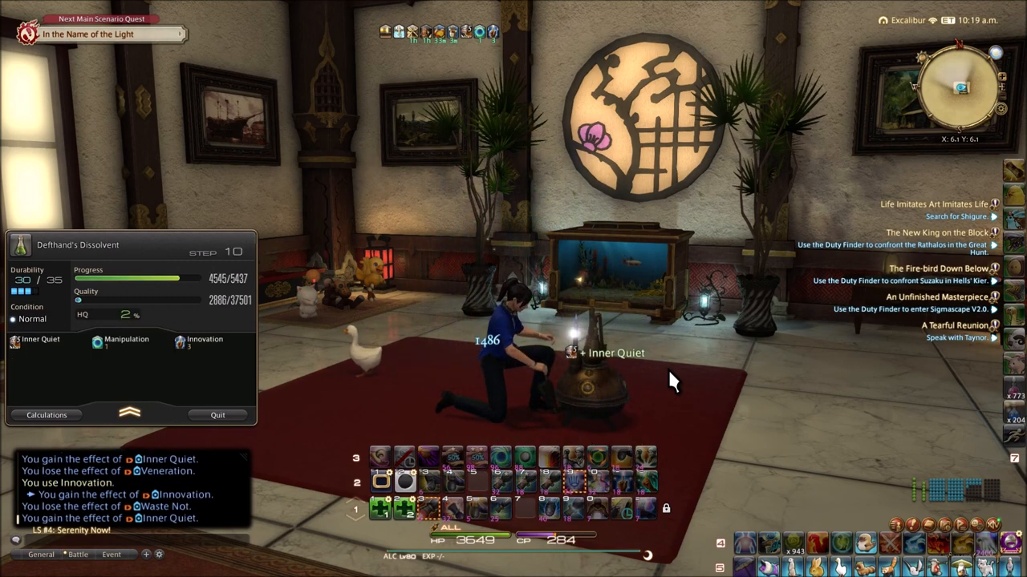
Stack quality on the Dissolvent with four Prudent Touches and a Basic Touch.
key(9)
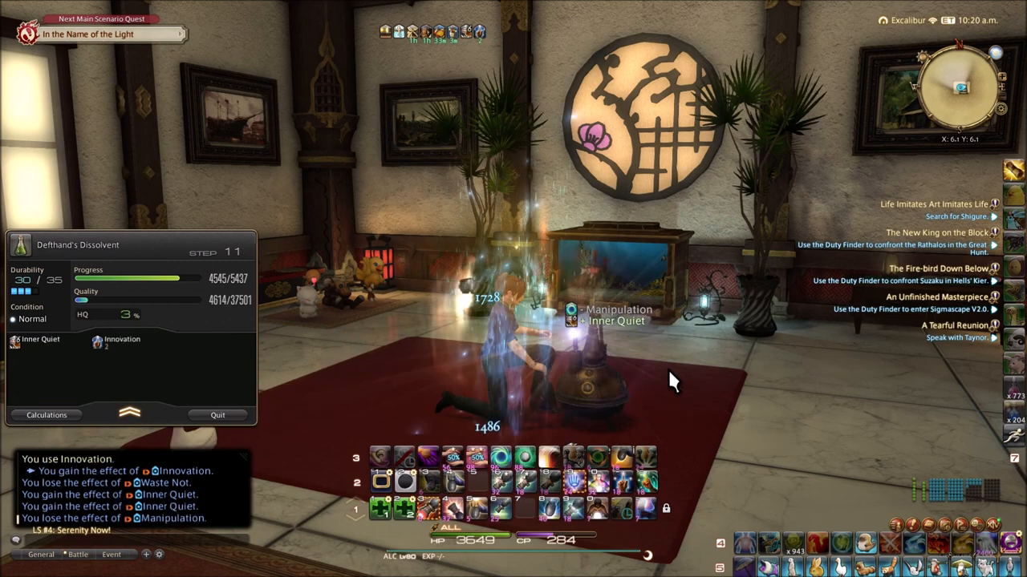
key(9)
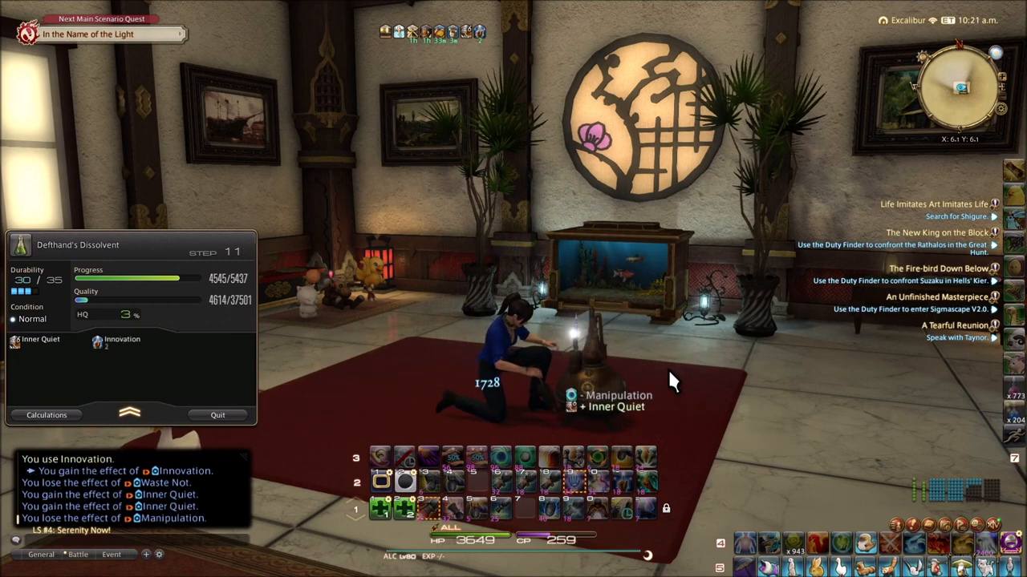
key(9)
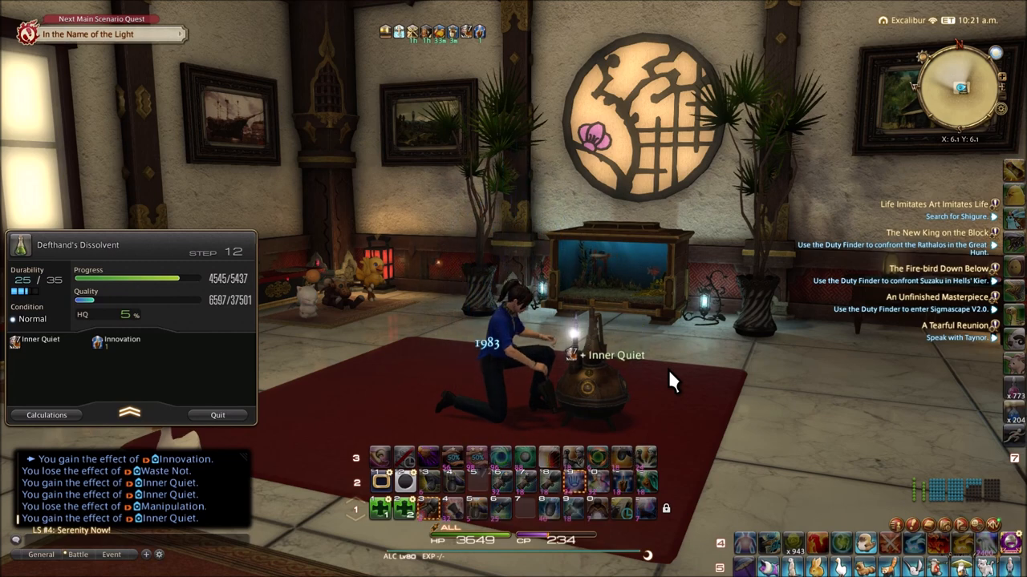
key(9)
key(9)
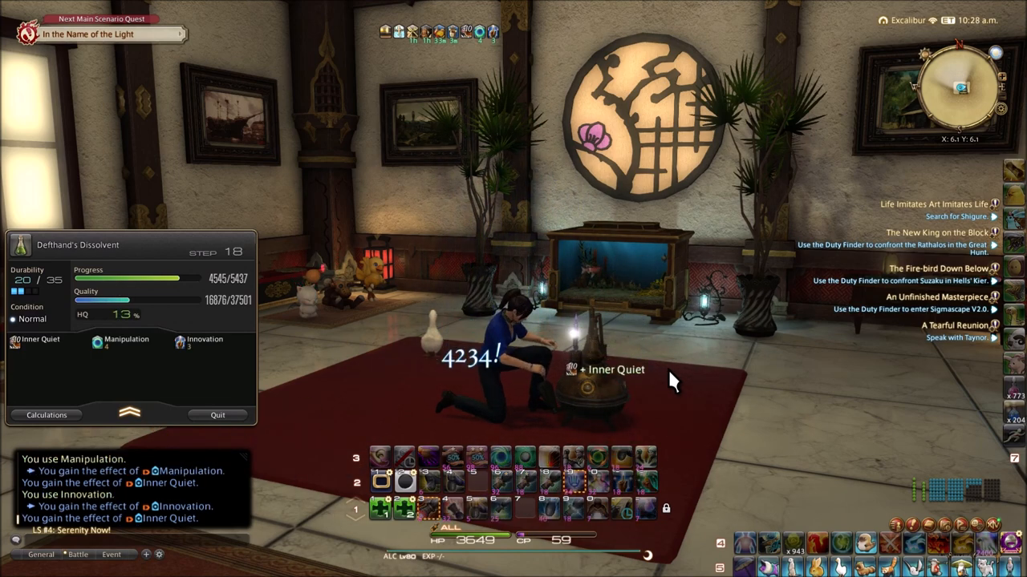
key(2)
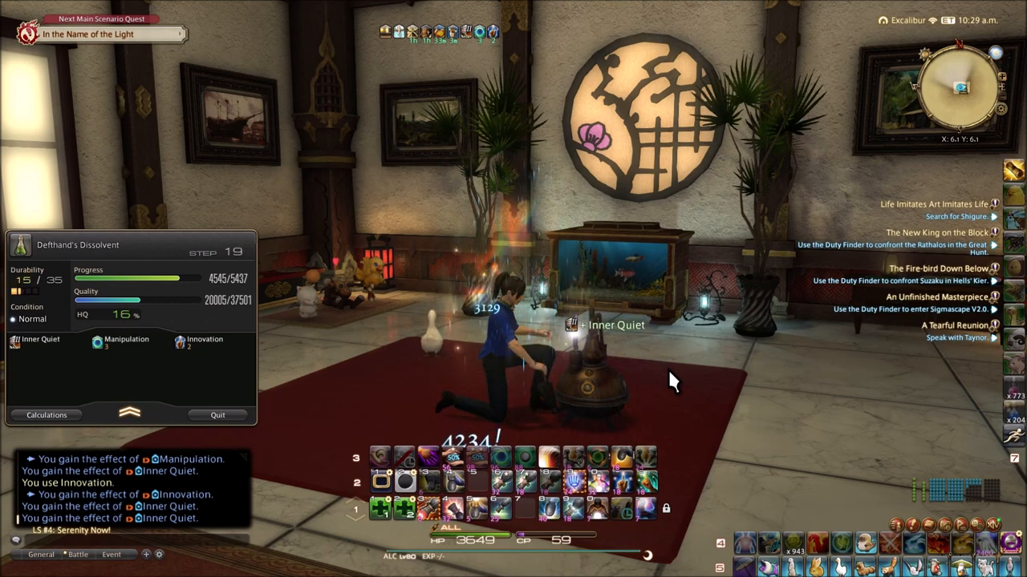
Land Great Strides into Byregot's Blessing for 37247 quality, then resume synthesis progress.
key(3)
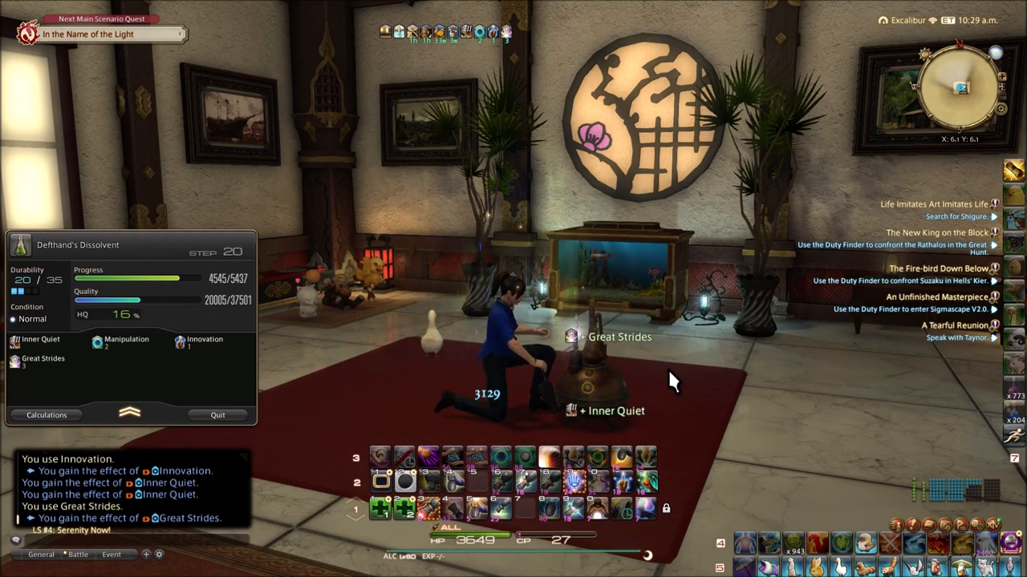
key(ctrl+9)
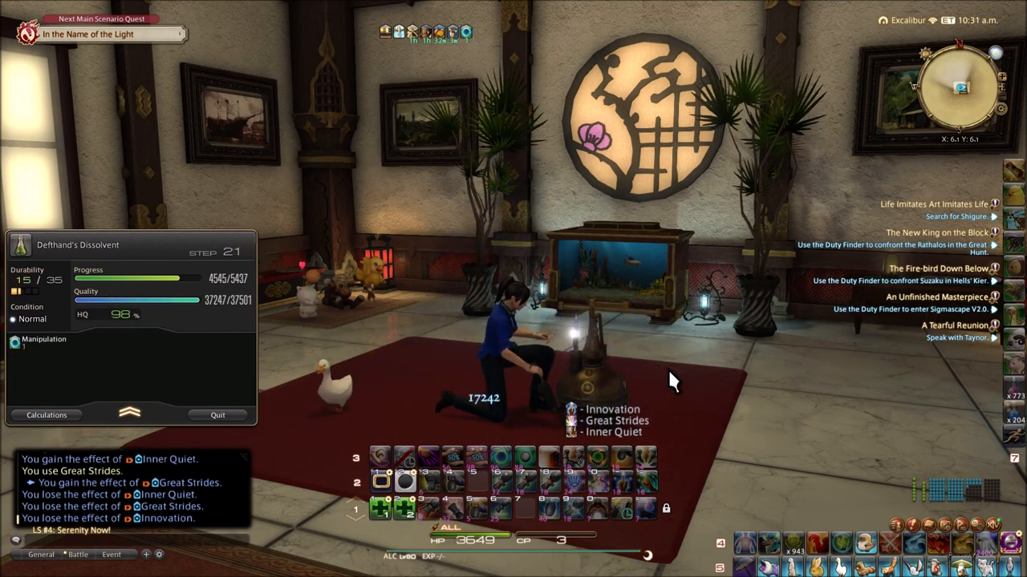
key(1)
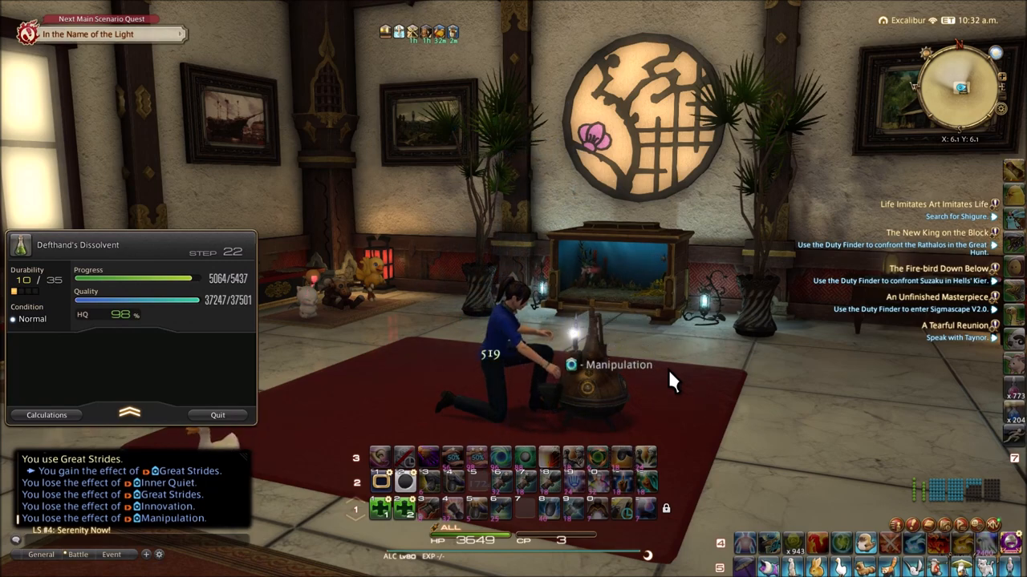
Finish the Defthand's Dissolvent at 5437/5437 progress with Basic Synthesis.
key(1)
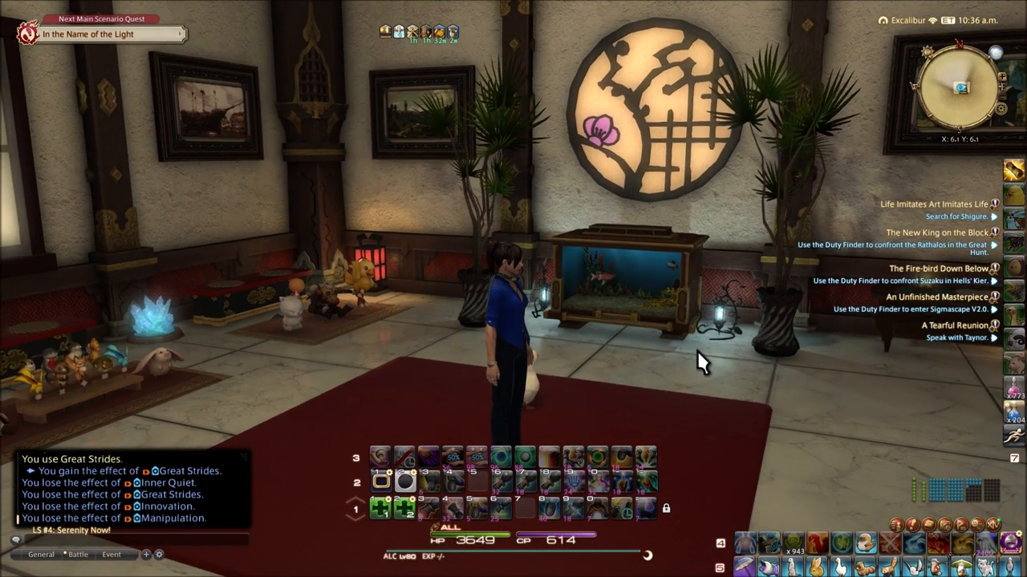
Reopen the Crafting Log on the Defthand's Dissolvent recipe for another trial.
key(n)
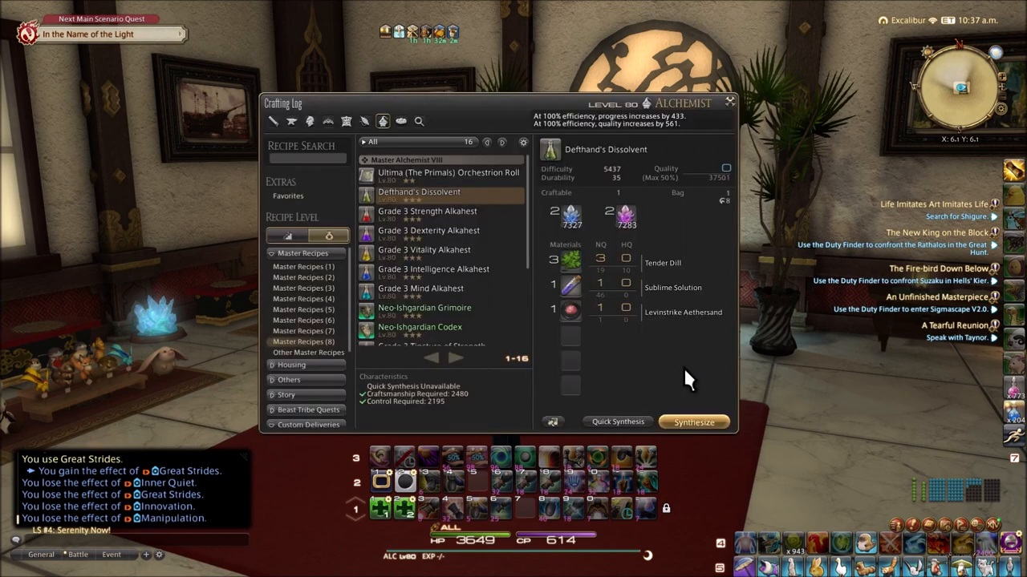